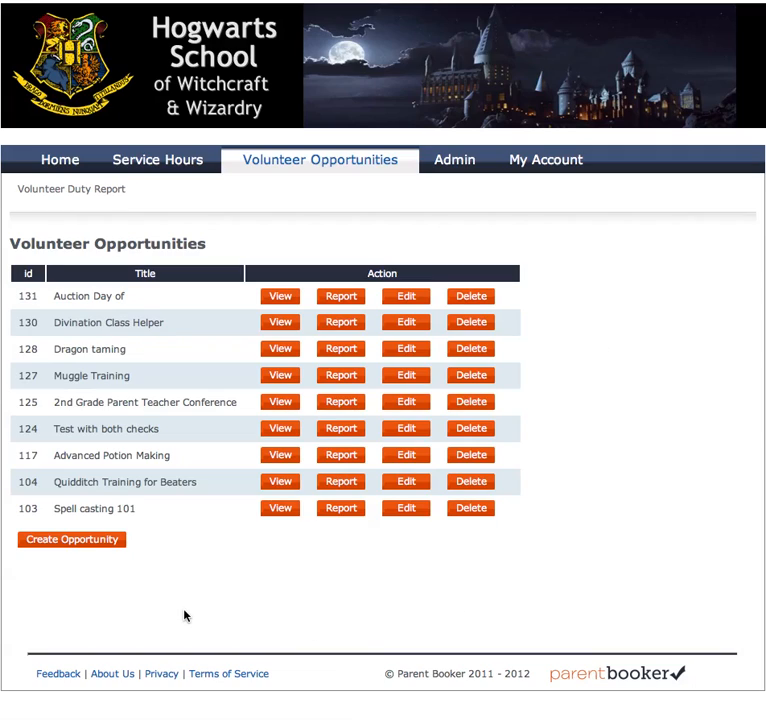
Step: Create a new opportunity and enter the title 'Auction set up'
click(72, 540)
click(193, 250)
scroll(419, 292, down, 2)
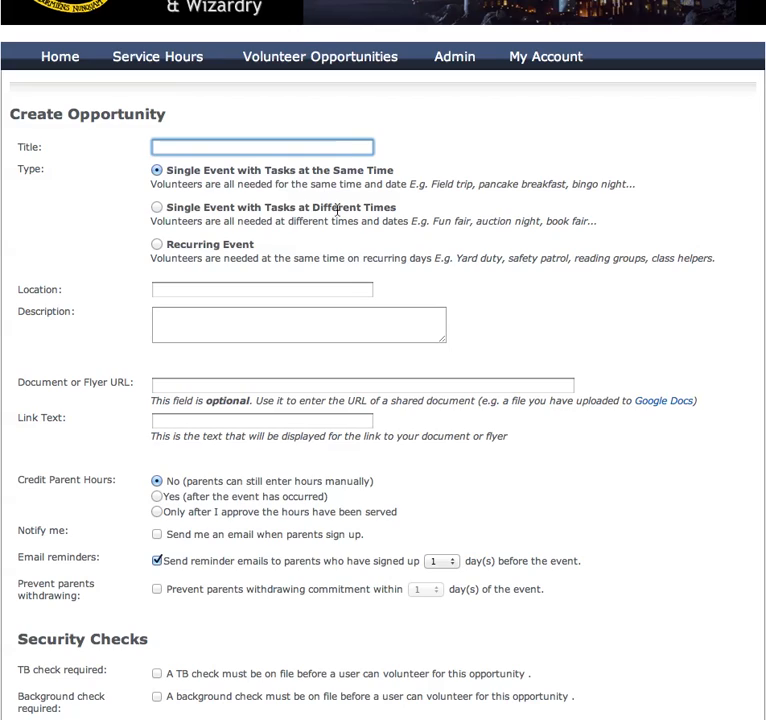
text(Auc)
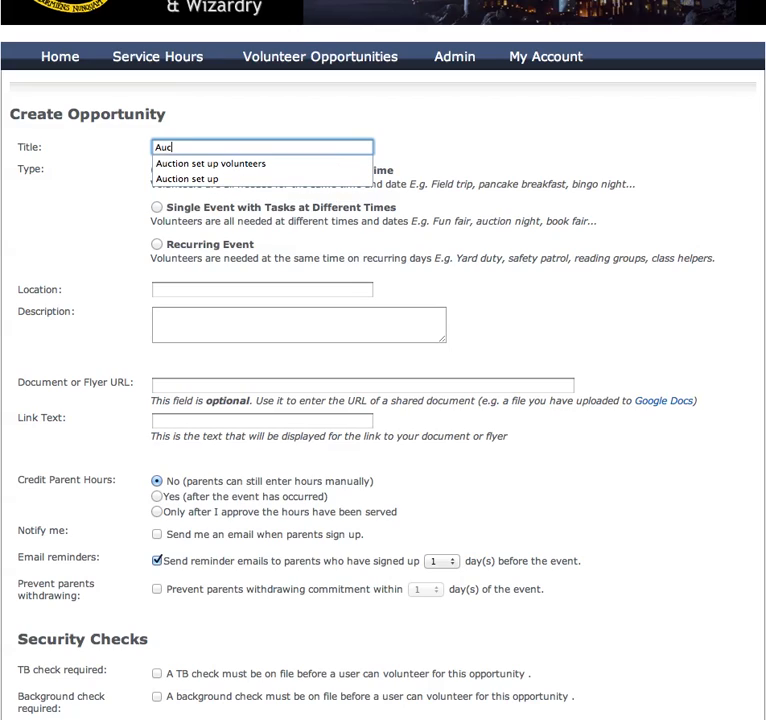
text(tion set up)
click(512, 161)
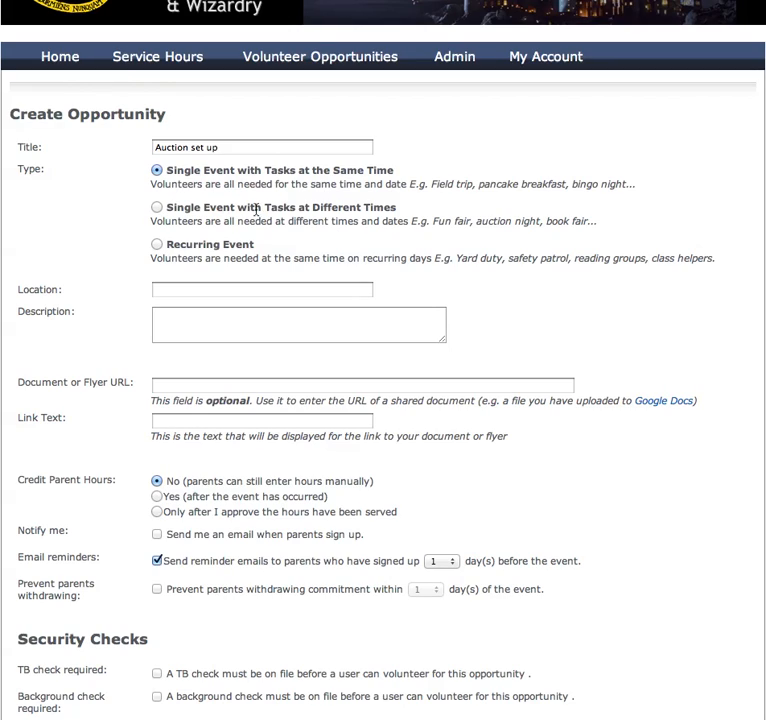
Step: Set the opportunity type to Single Event with Tasks at Different Times instead of Recurring Event
click(157, 207)
click(157, 245)
scroll(567, 288, down, 2)
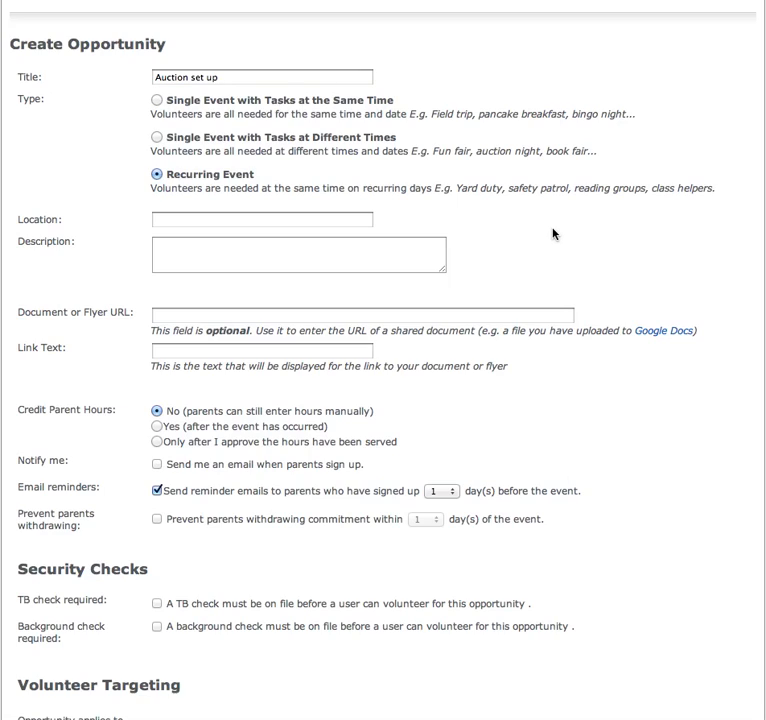
click(224, 217)
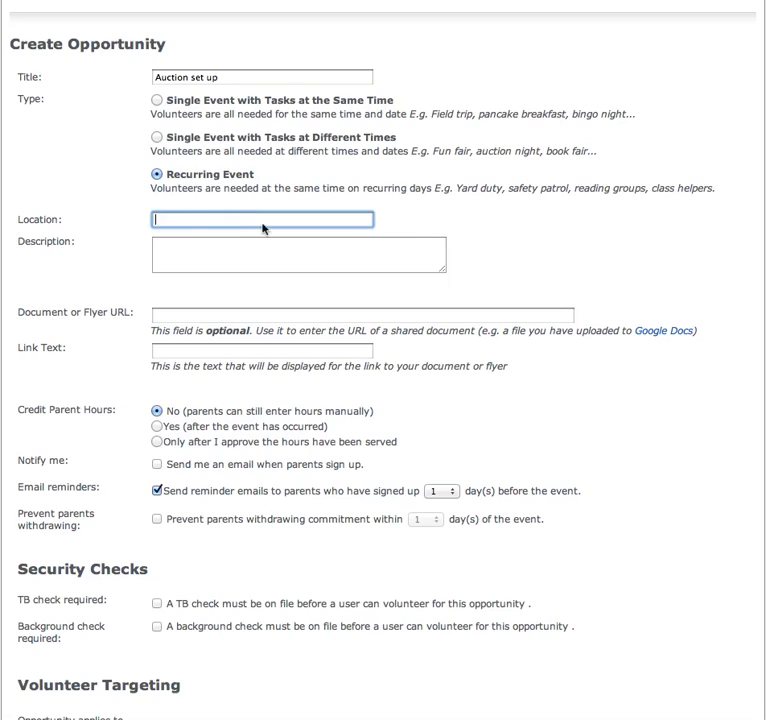
click(155, 138)
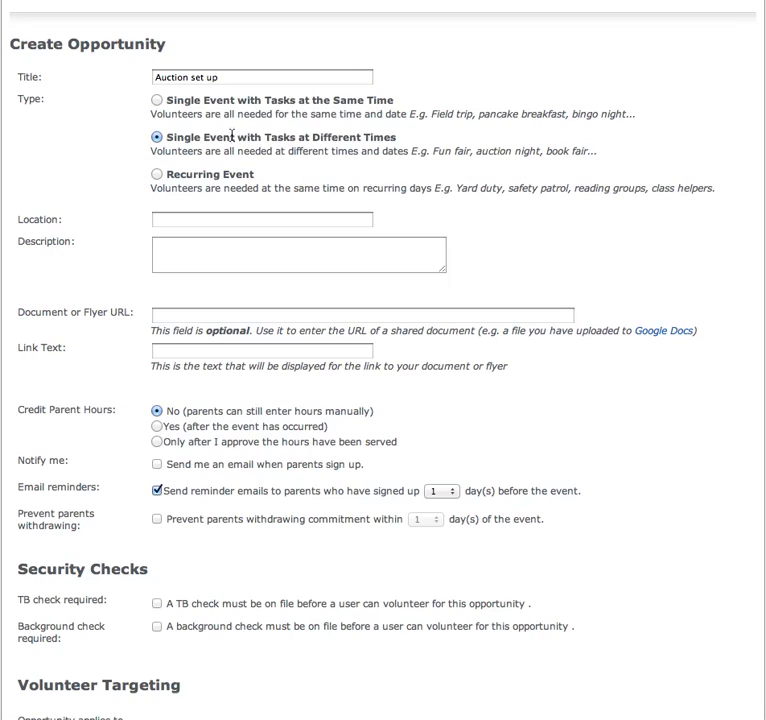
click(219, 220)
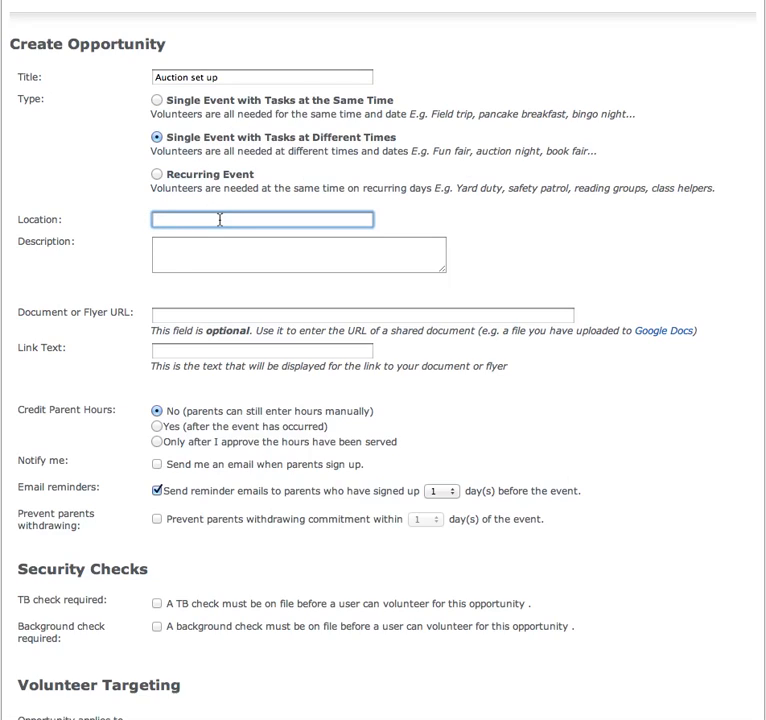
Step: Enter location Parish Center and a description requesting set-up helpers, with a late-withdrawal contact e-mail
text(Parish)
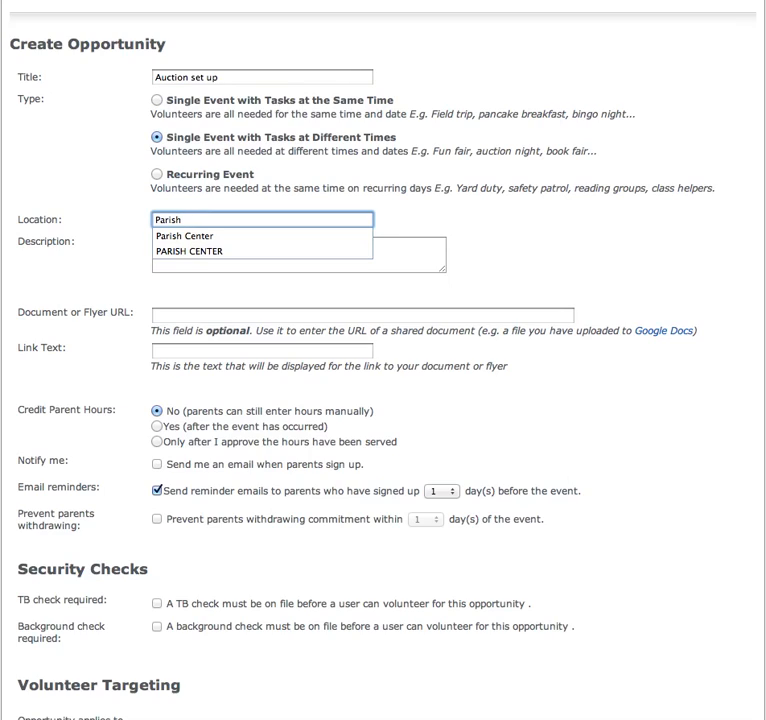
text(Center)
click(415, 255)
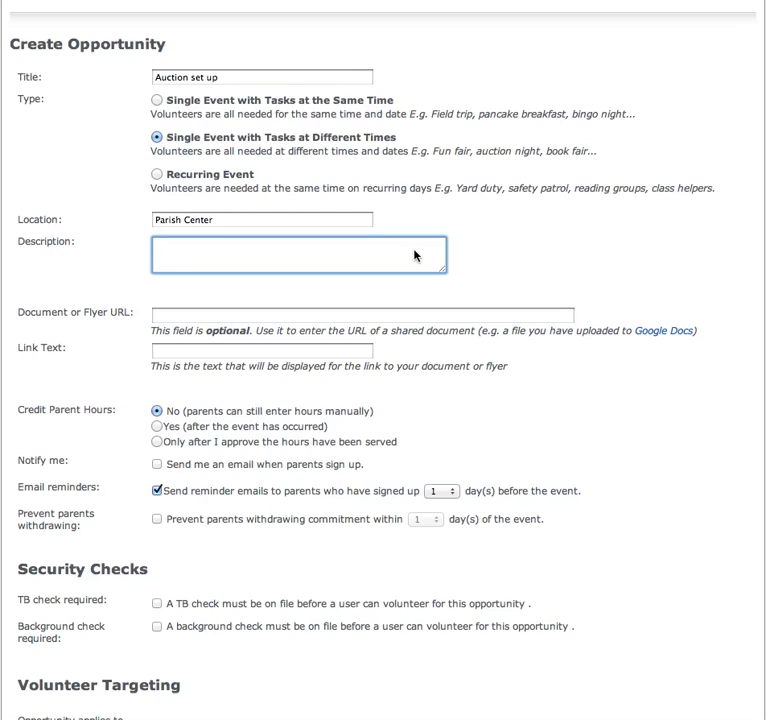
text(Auction needs people)
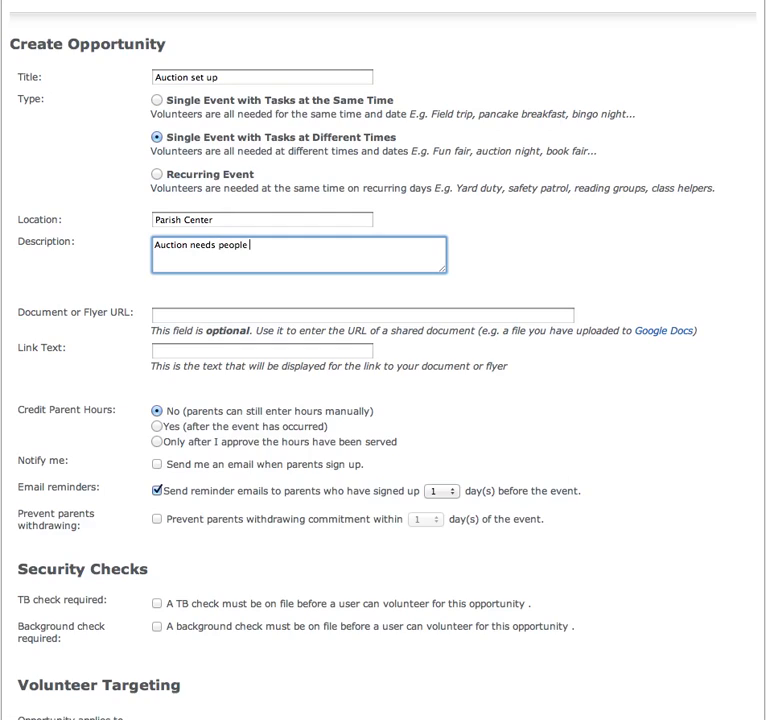
text( to help set up.)
key(Return)
key(Return)
text(If ou)
key(BackSpace)
key(BackSpace)
text(you need)
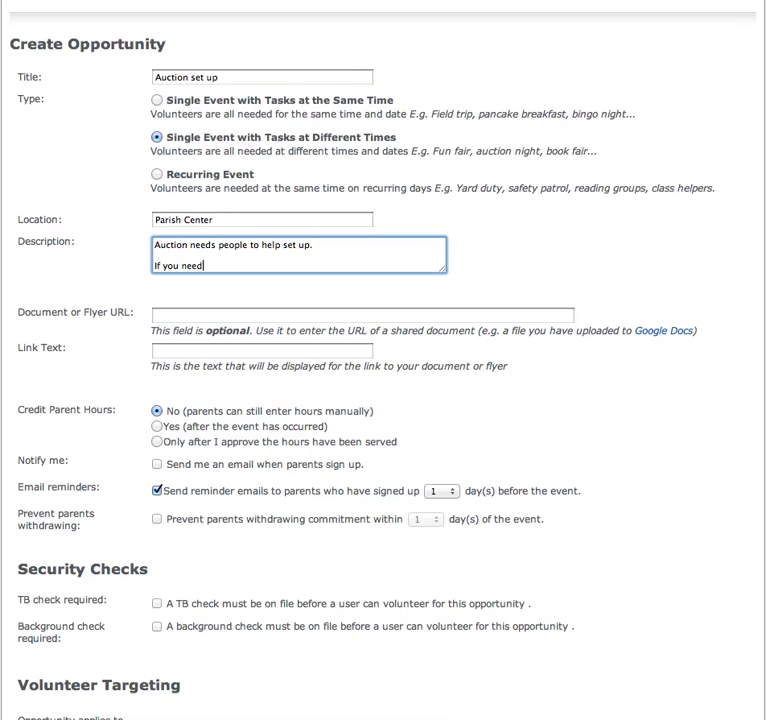
text( to pull out at late notice pl)
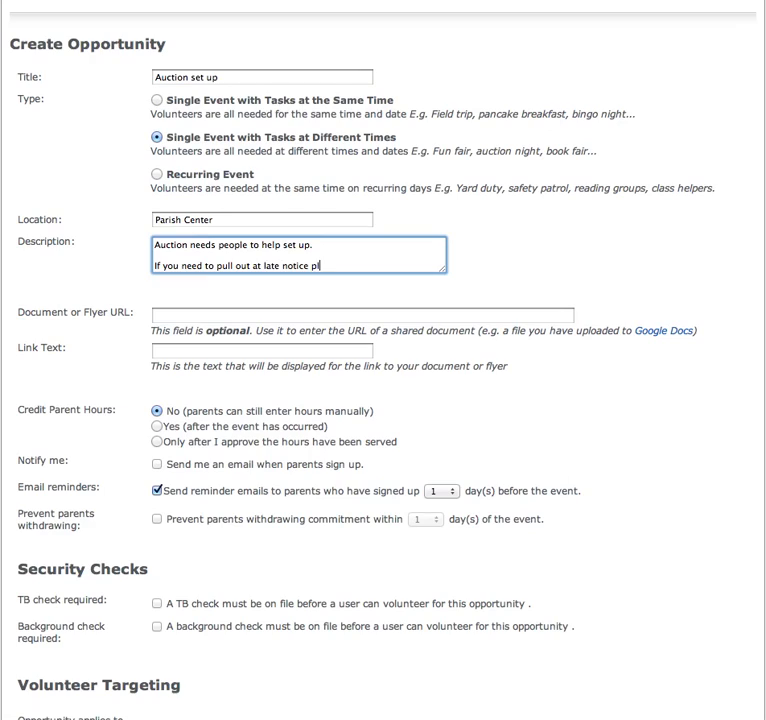
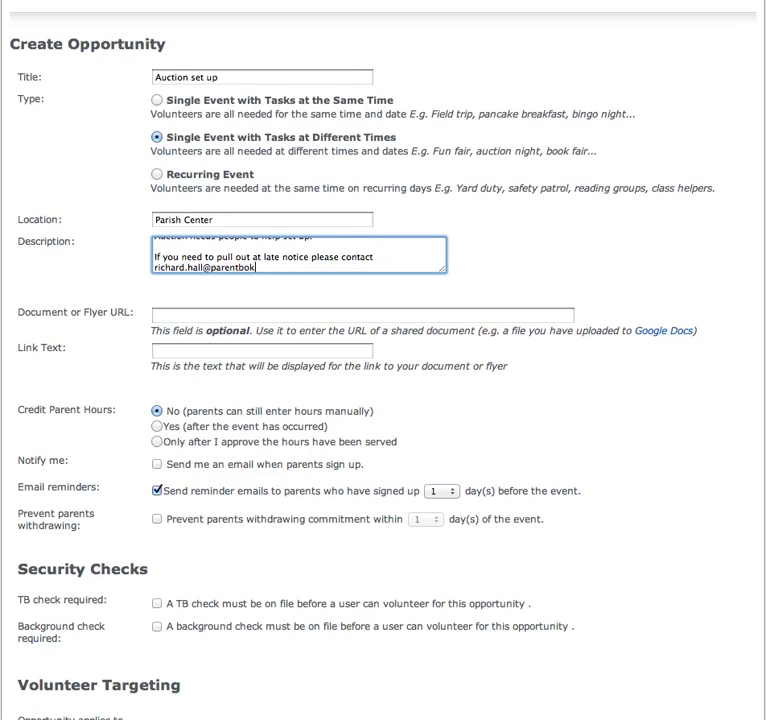
click(342, 316)
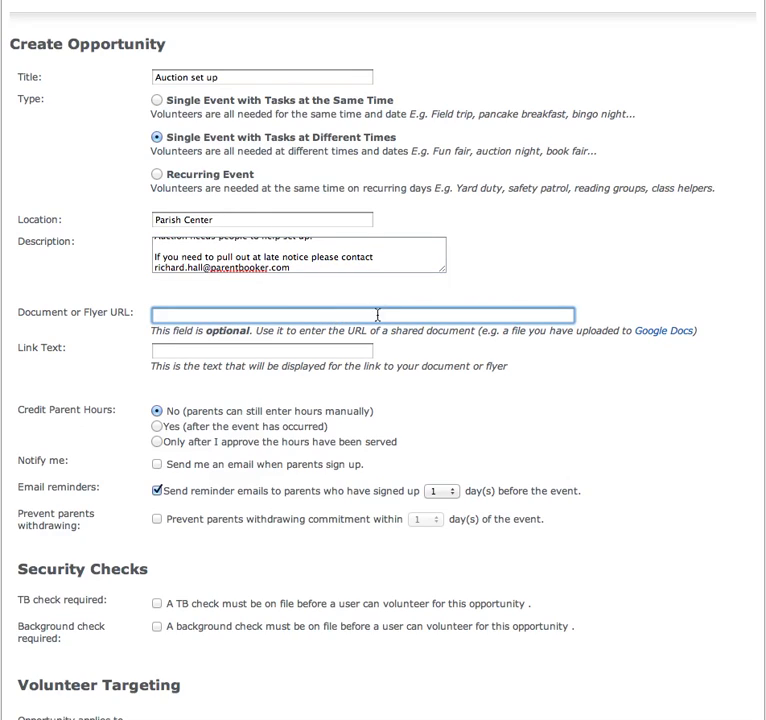
scroll(320, 312, down, 2)
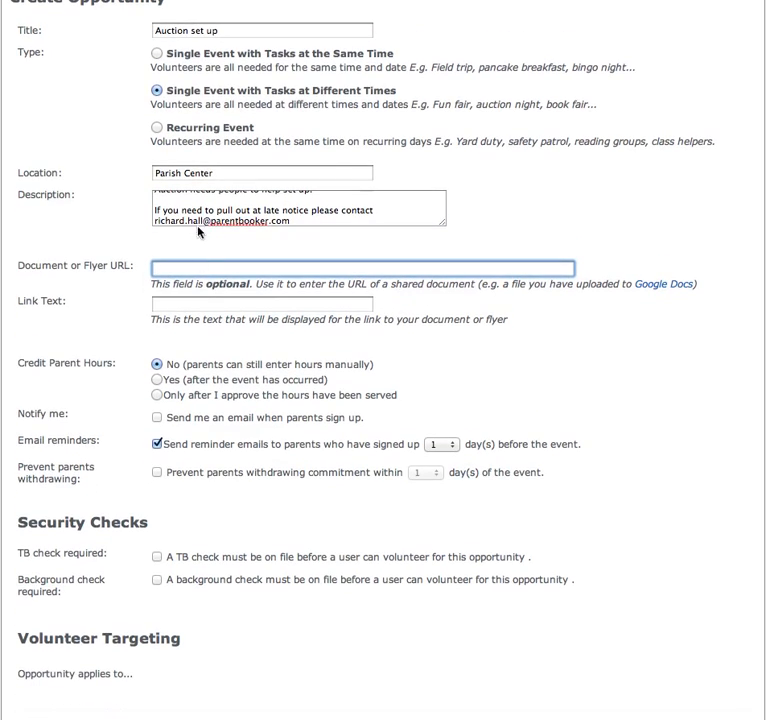
click(207, 205)
scroll(220, 205, up, 3)
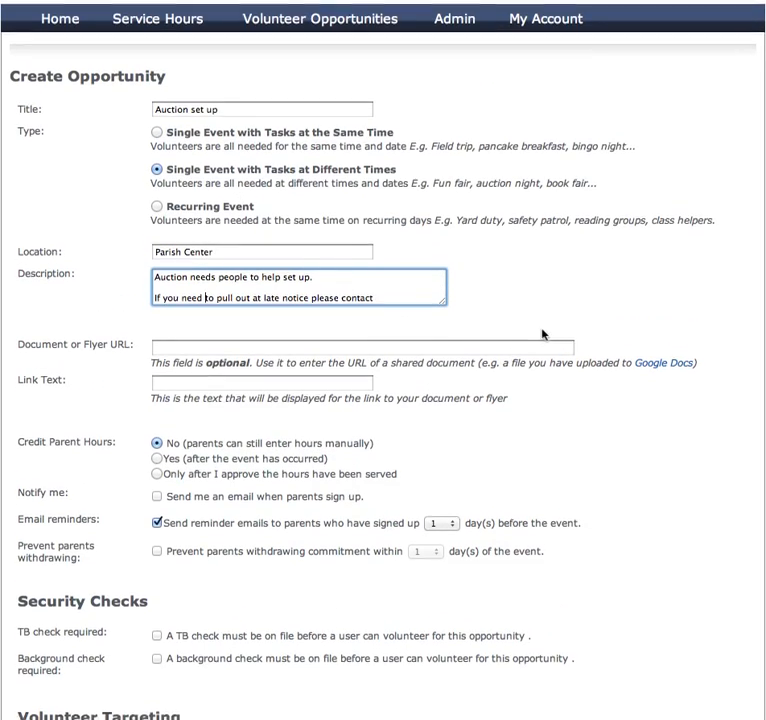
scroll(520, 335, down, 2)
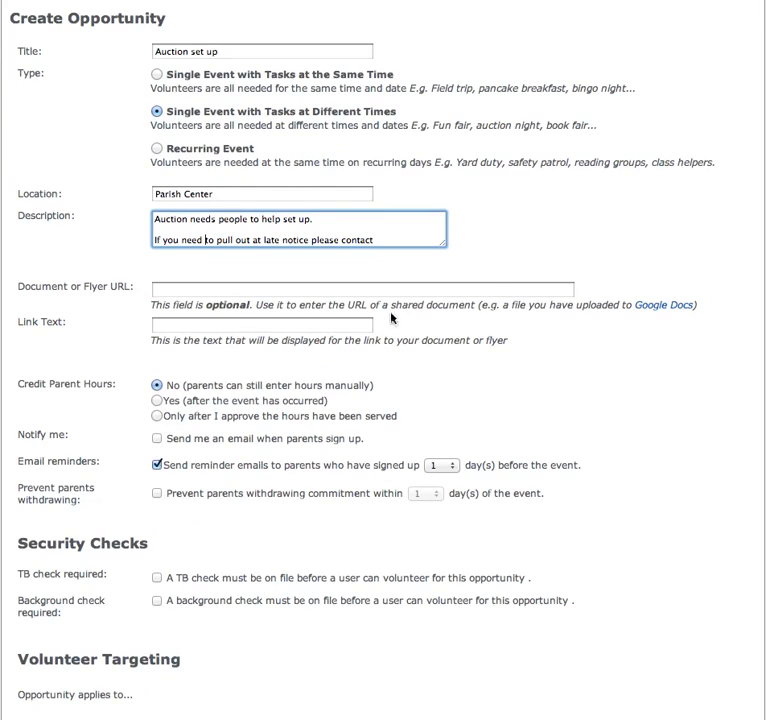
click(362, 290)
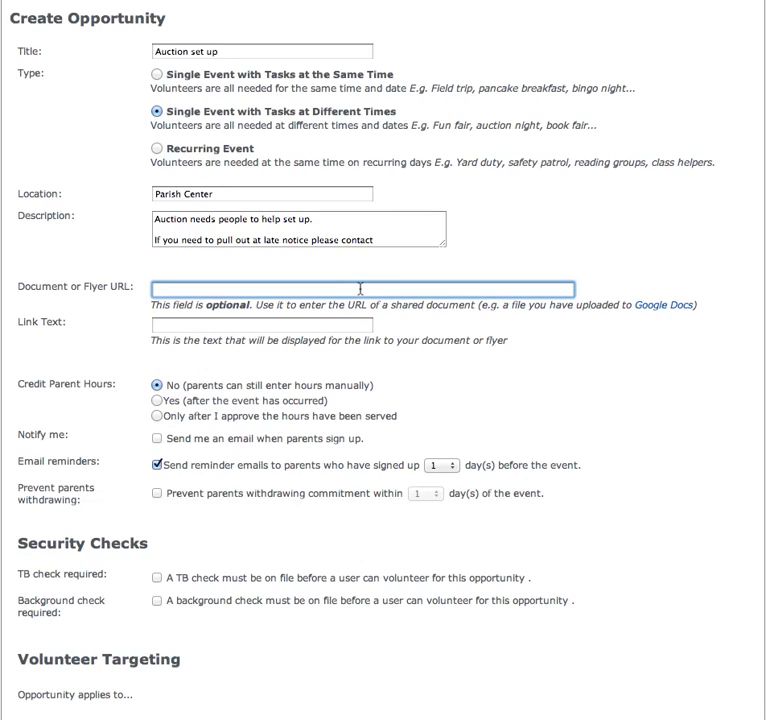
click(315, 325)
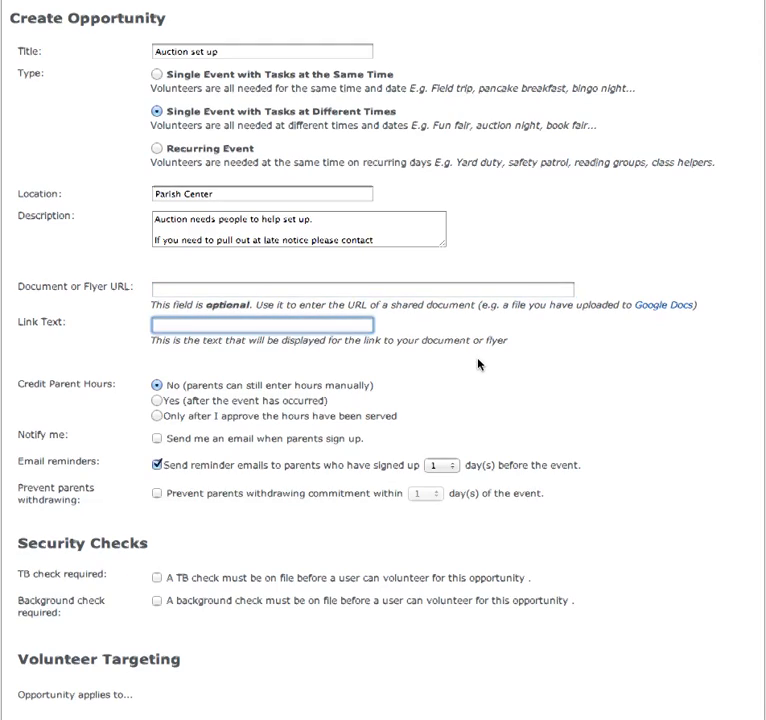
scroll(480, 365, down, 3)
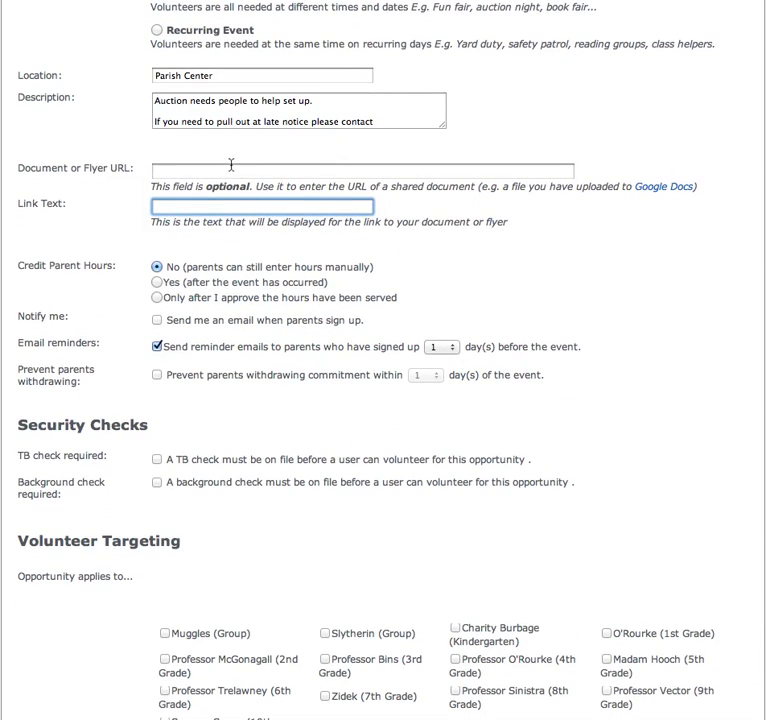
click(168, 207)
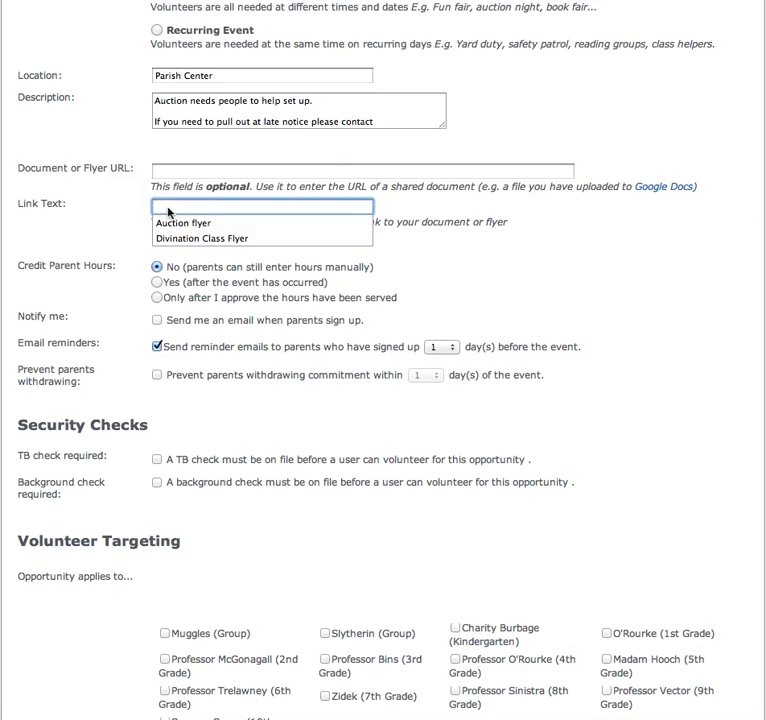
click(189, 170)
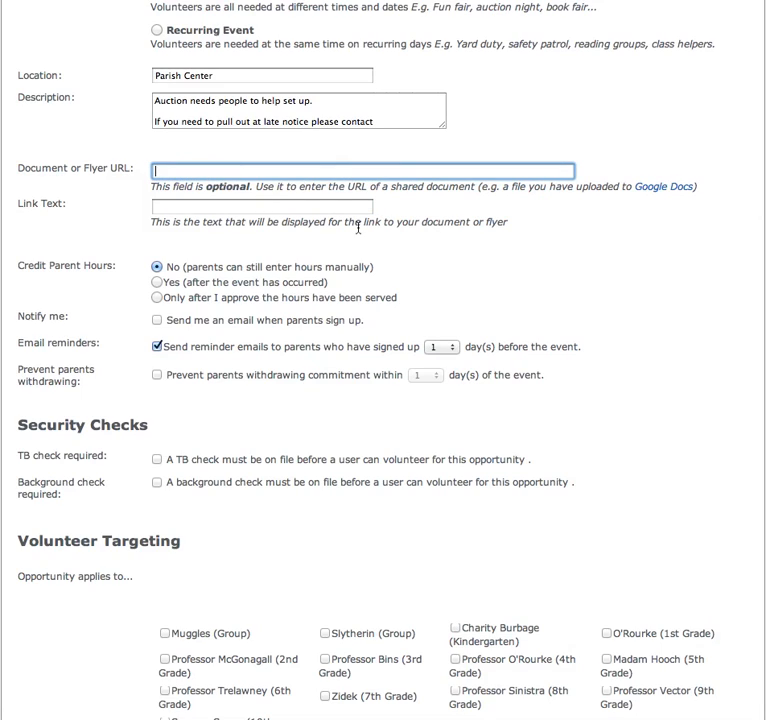
scroll(357, 224, down, 4)
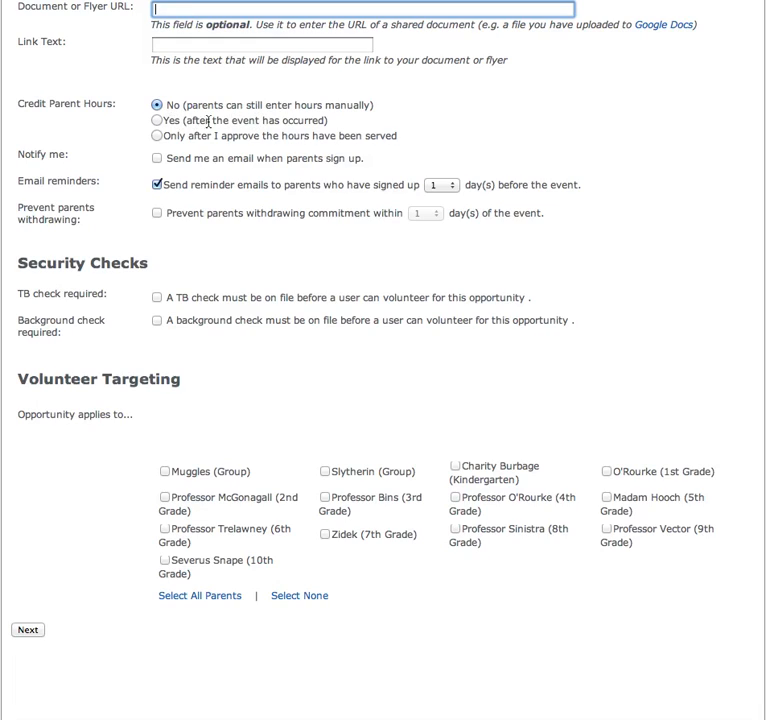
Step: Credit parent hours only after approval and email the organiser whenever parents sign up
click(156, 120)
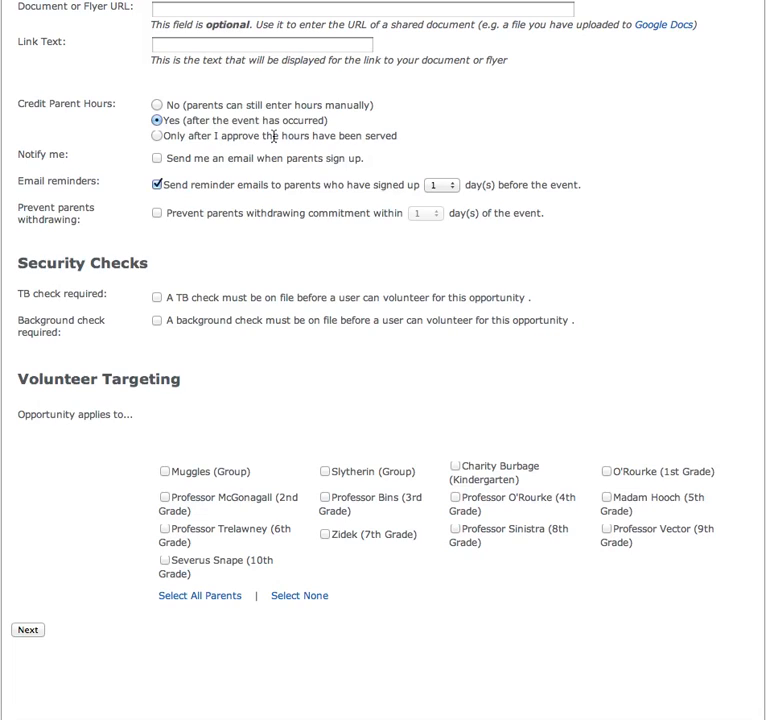
click(156, 136)
click(157, 159)
Step: Keep reminders at 1 day before and block parent withdrawals within 5 days of the event
click(448, 185)
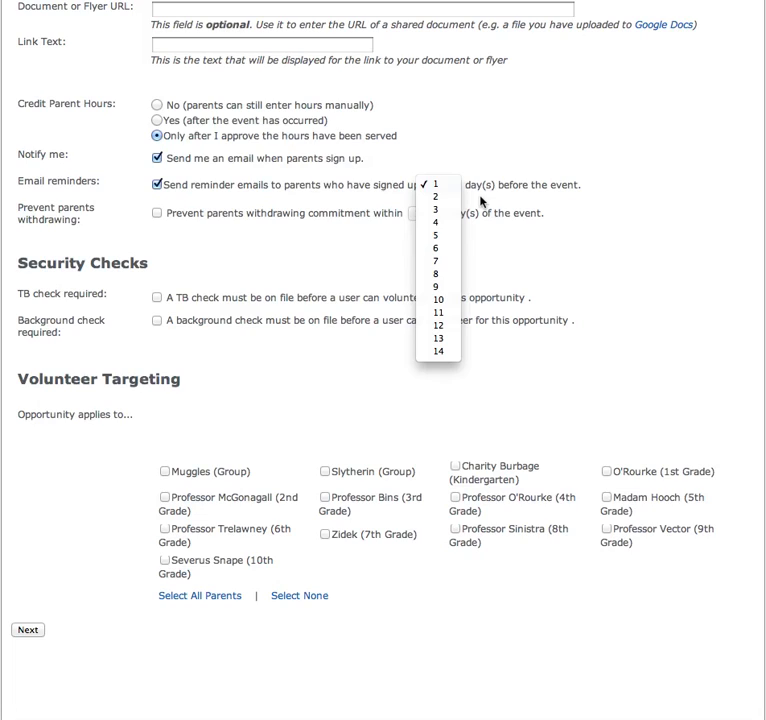
click(539, 248)
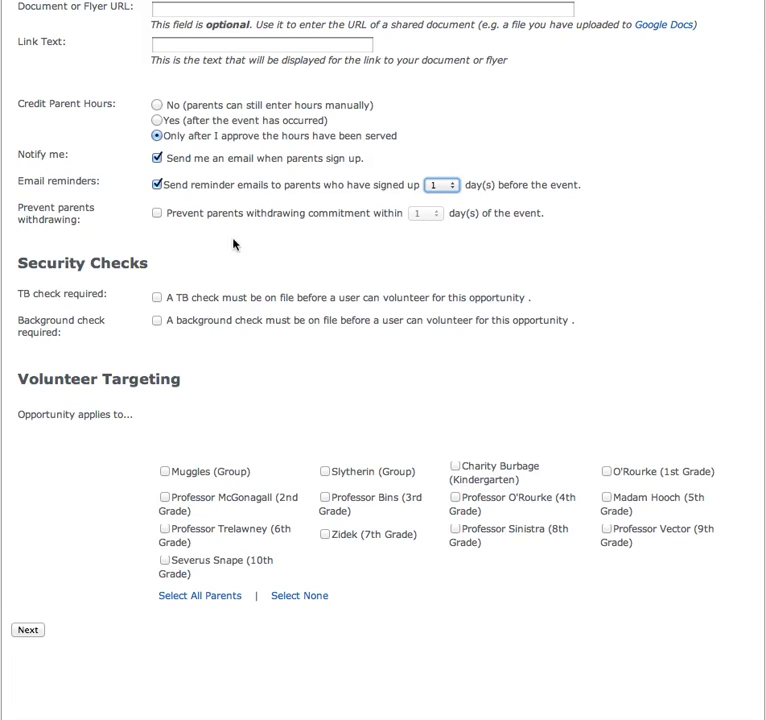
scroll(361, 260, down, 2)
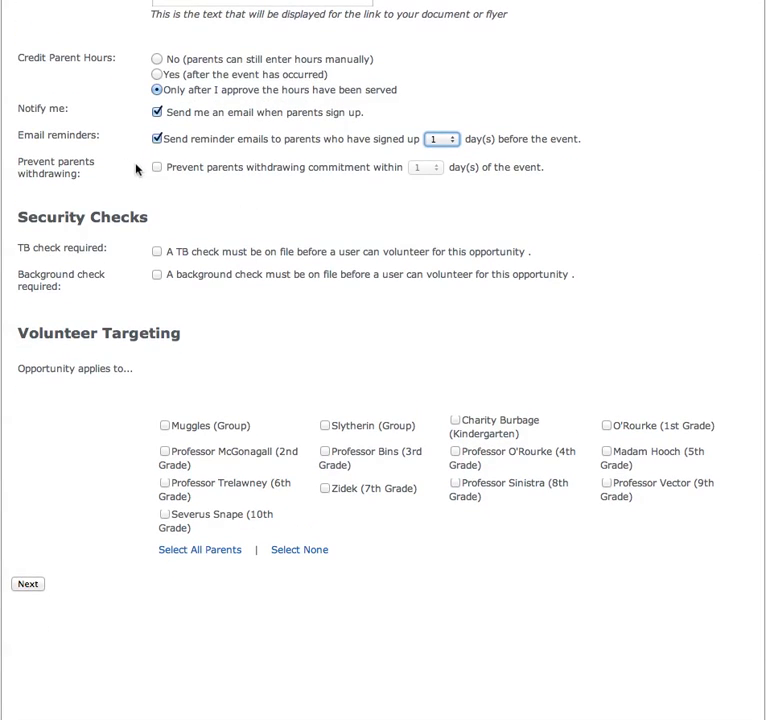
click(156, 167)
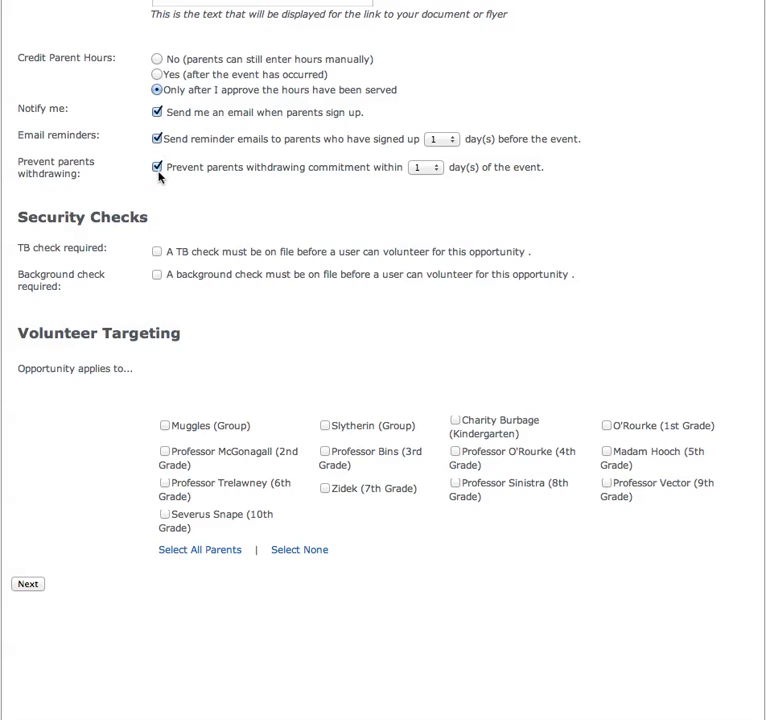
click(436, 167)
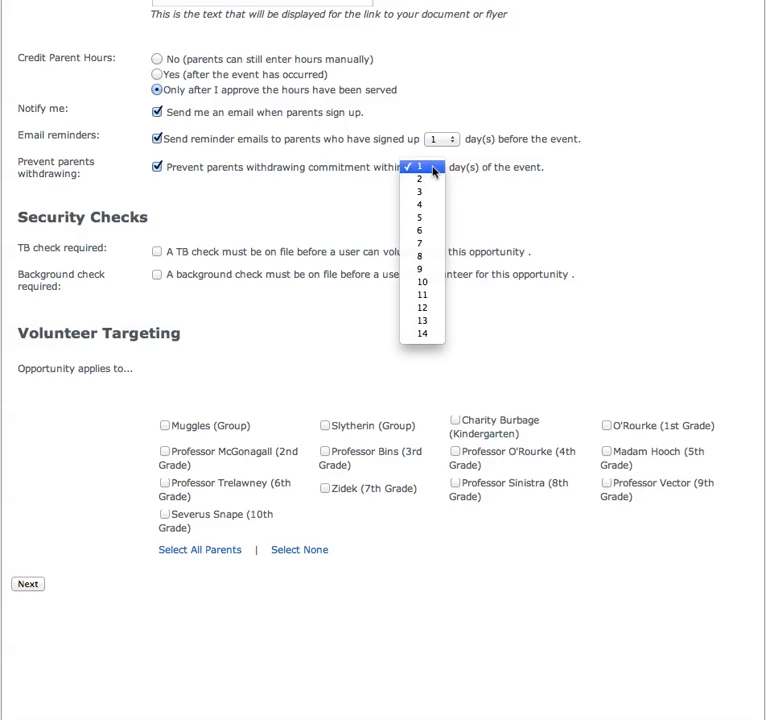
click(440, 218)
click(510, 203)
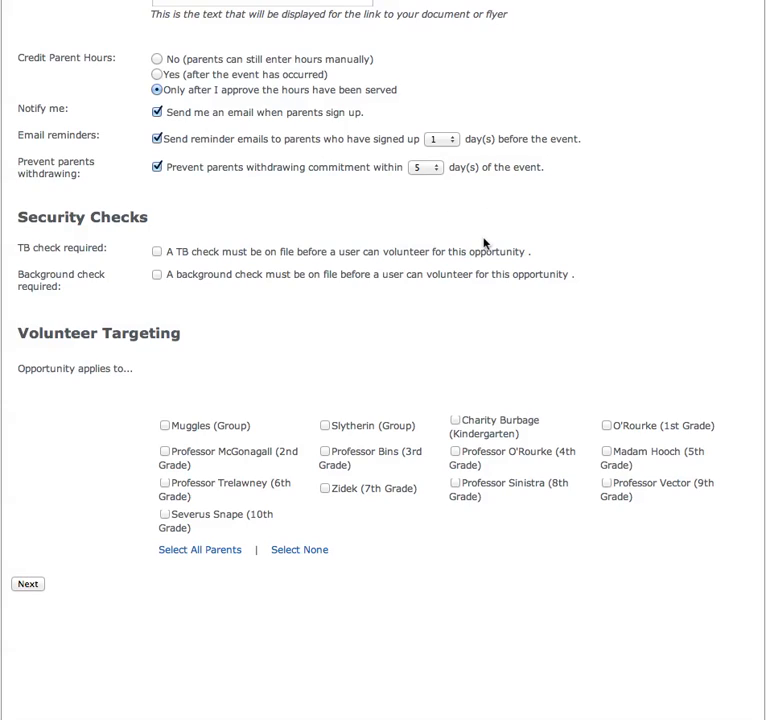
scroll(484, 243, down, 1)
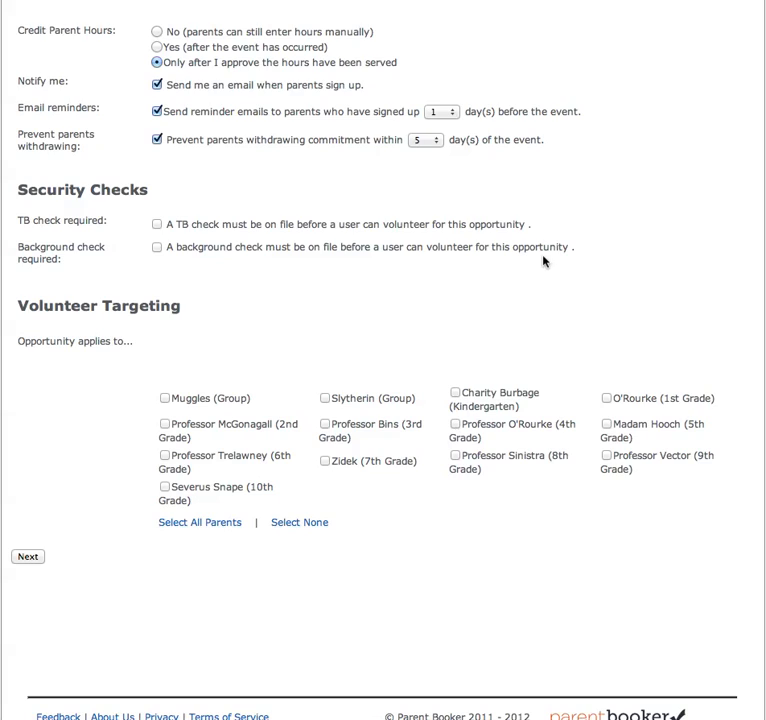
click(157, 224)
click(156, 249)
click(157, 226)
click(157, 248)
scroll(446, 309, down, 2)
Step: Target only the Muggles (Group) parents and continue to the roles and tasks page
click(165, 399)
click(213, 531)
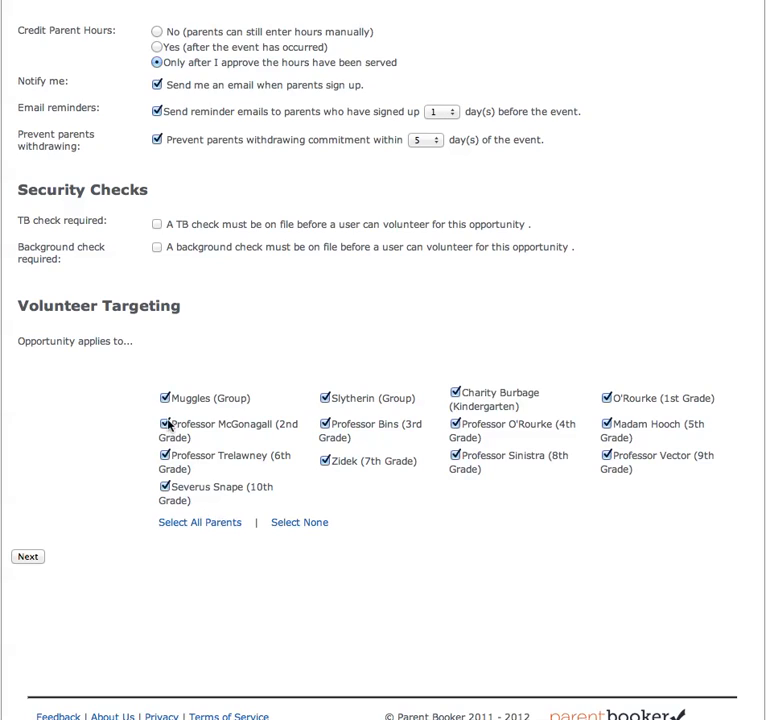
click(294, 524)
click(165, 399)
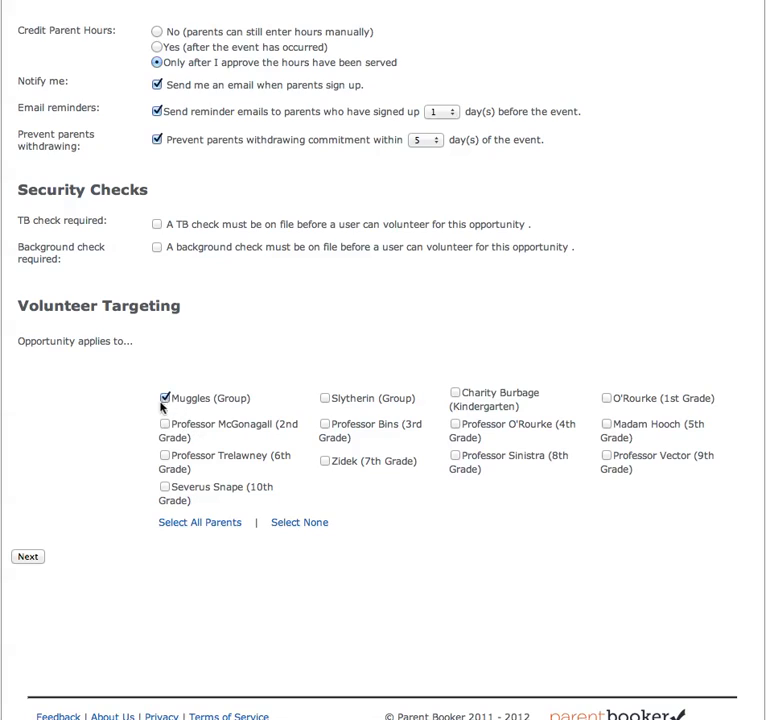
click(22, 556)
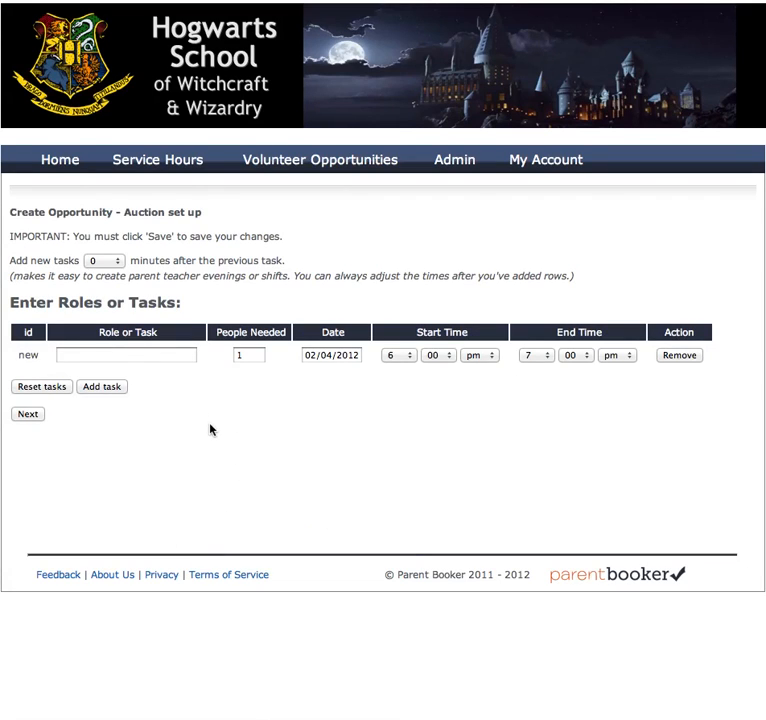
Step: Name the first task Booth set up, needing 3 people, dated 03/15/2012
click(163, 355)
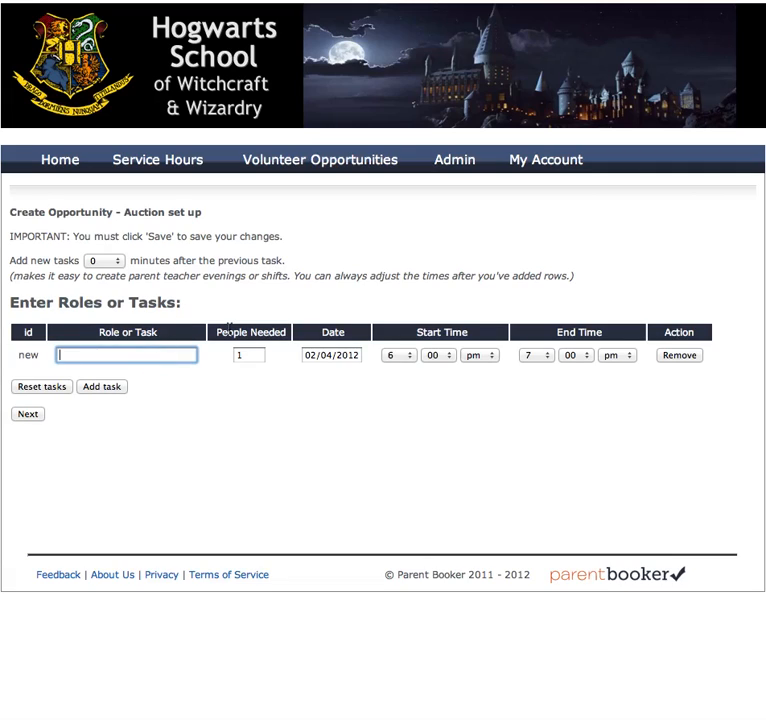
text(Booth set up)
double_click(248, 354)
text(3)
click(333, 357)
click(332, 356)
key(BackSpace)
text(3)
key(Right)
key(Right)
key(BackSpace)
key(BackSpace)
text(15)
key(BackSpace)
key(BackSpace)
text(/1)
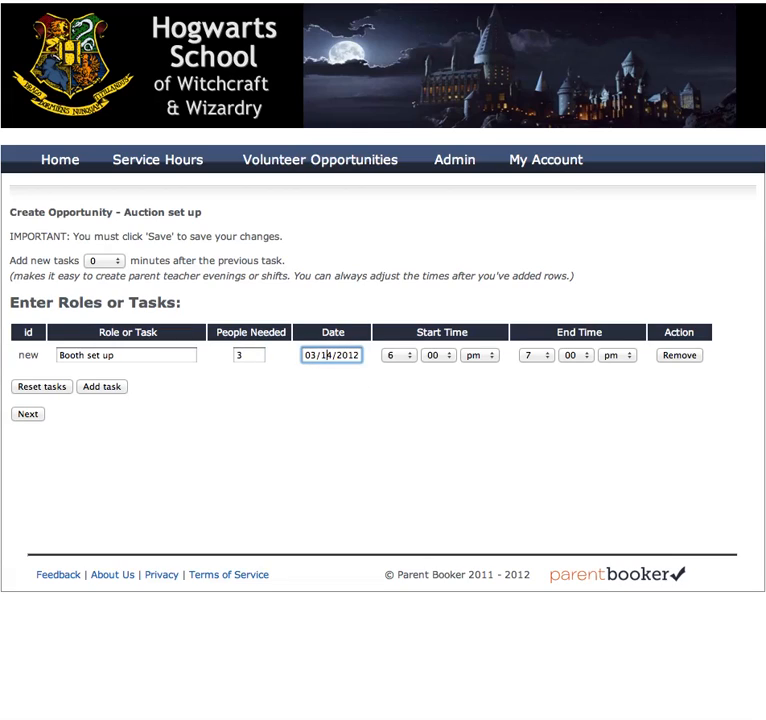
key(Delete)
text(5)
Step: Schedule Booth set up from 10:00 am to 12:00 pm
click(410, 358)
click(398, 405)
click(472, 358)
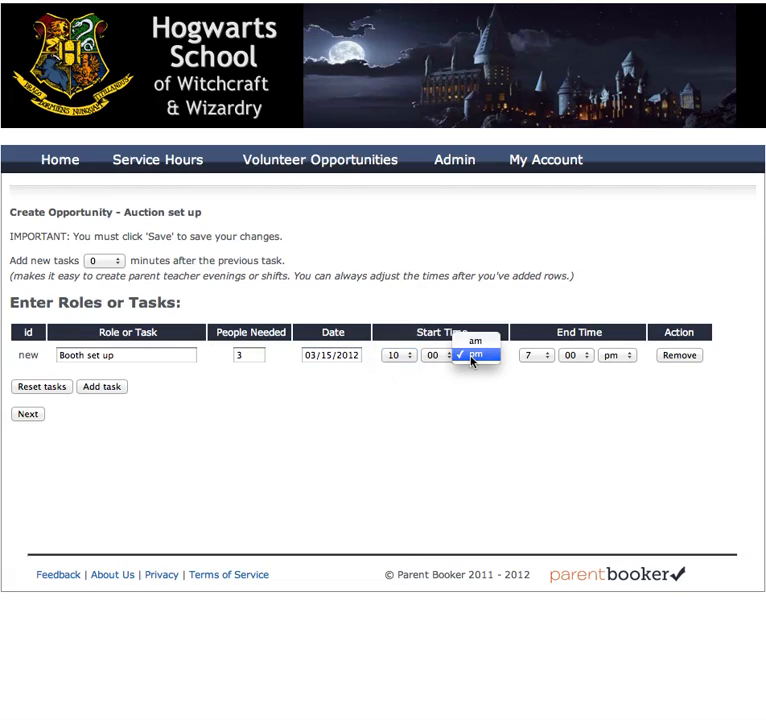
click(474, 343)
click(529, 358)
click(535, 419)
click(100, 388)
Step: Add a Set up tables task for 5 people, 12 pm to 2 pm
click(76, 381)
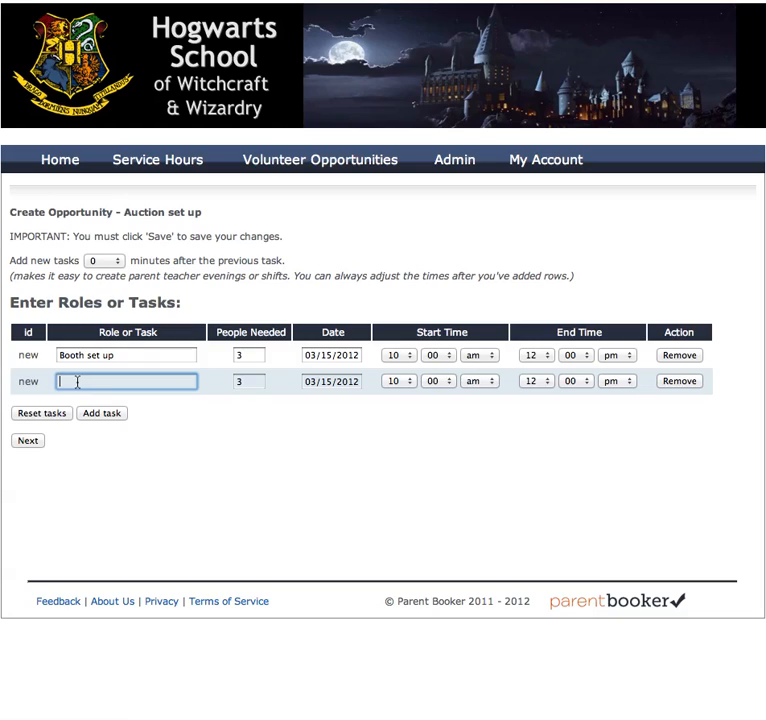
text(Set up tables)
click(236, 381)
text(5)
click(327, 381)
click(244, 383)
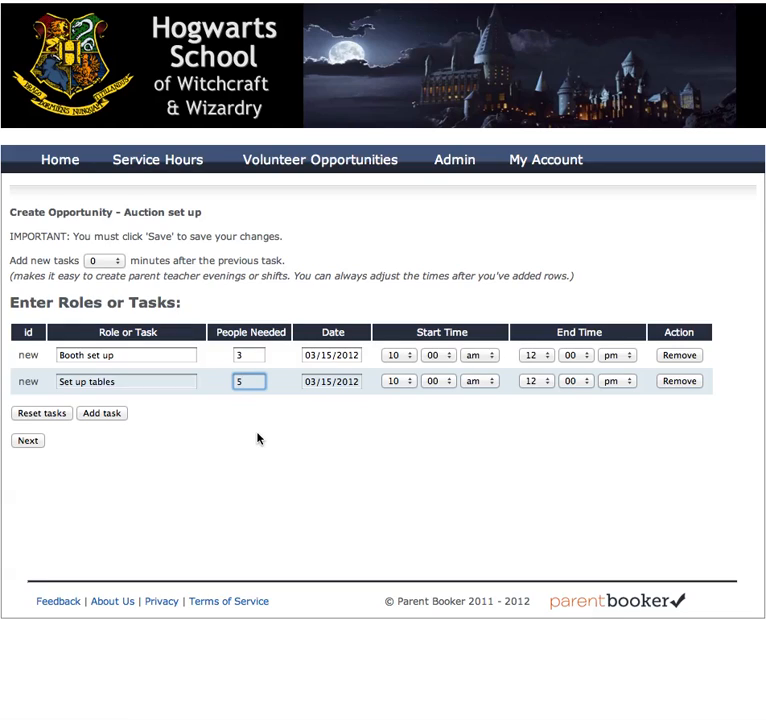
click(389, 383)
click(396, 405)
click(474, 381)
click(543, 383)
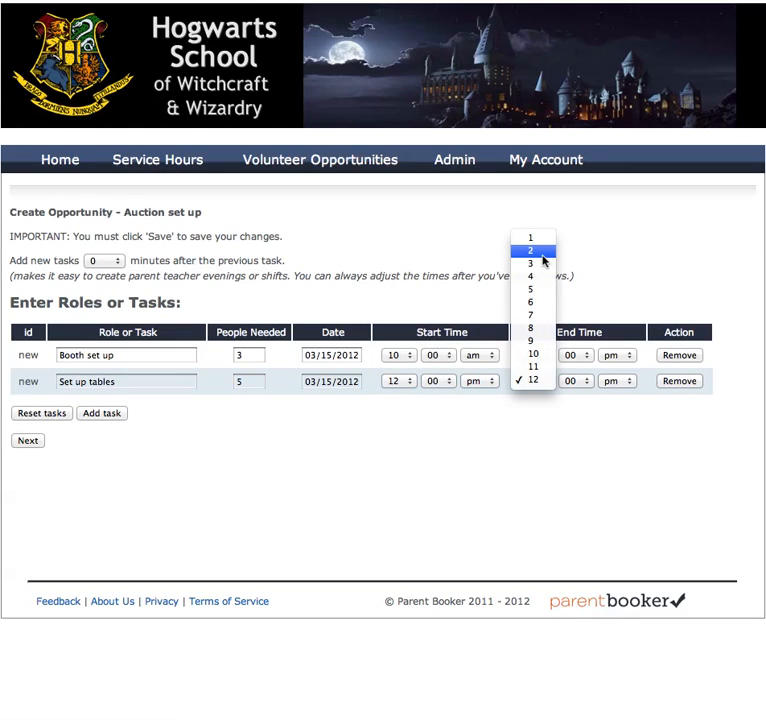
click(542, 253)
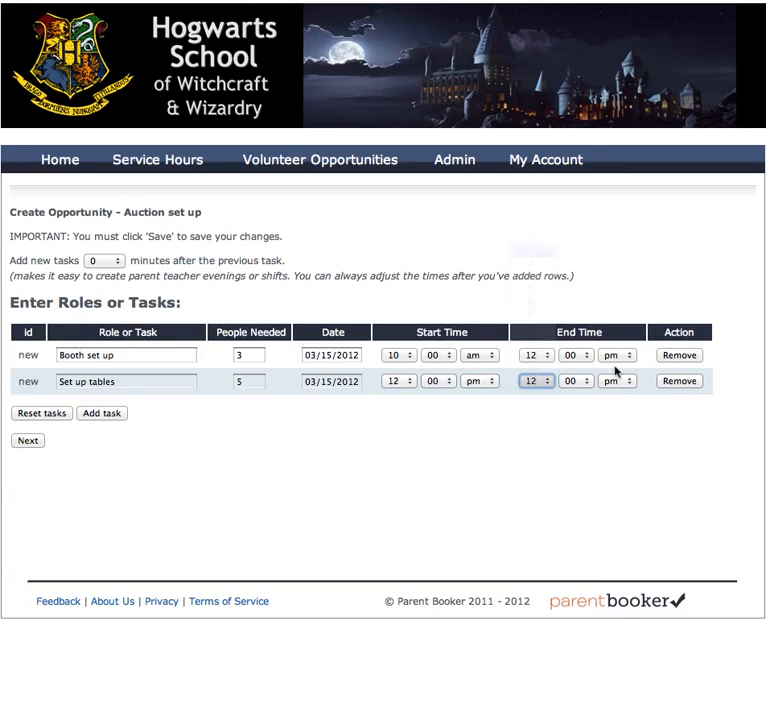
Step: Add a Cashiers task for 3 people, 8 pm to 10 pm
click(105, 414)
click(89, 410)
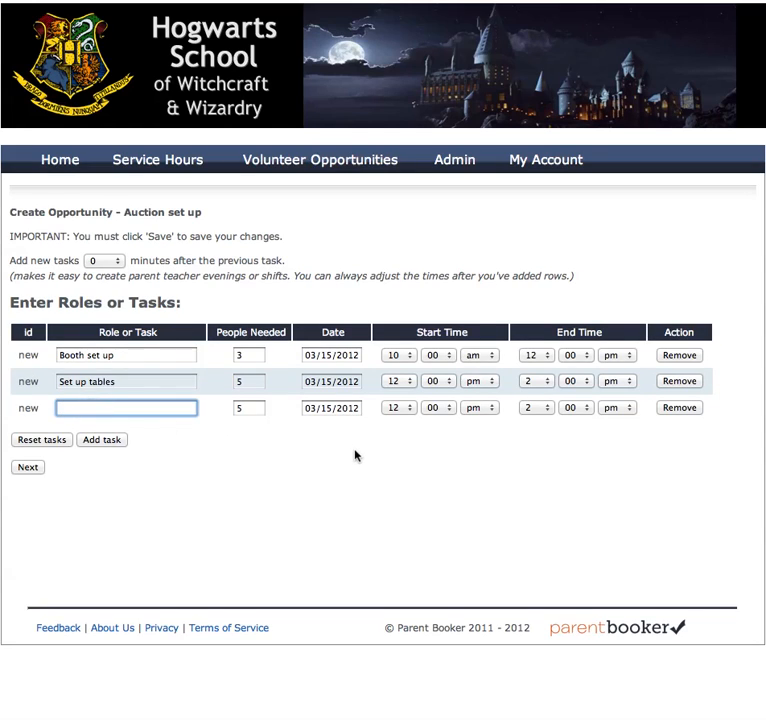
text(Cashiers)
key(Tab)
text(3)
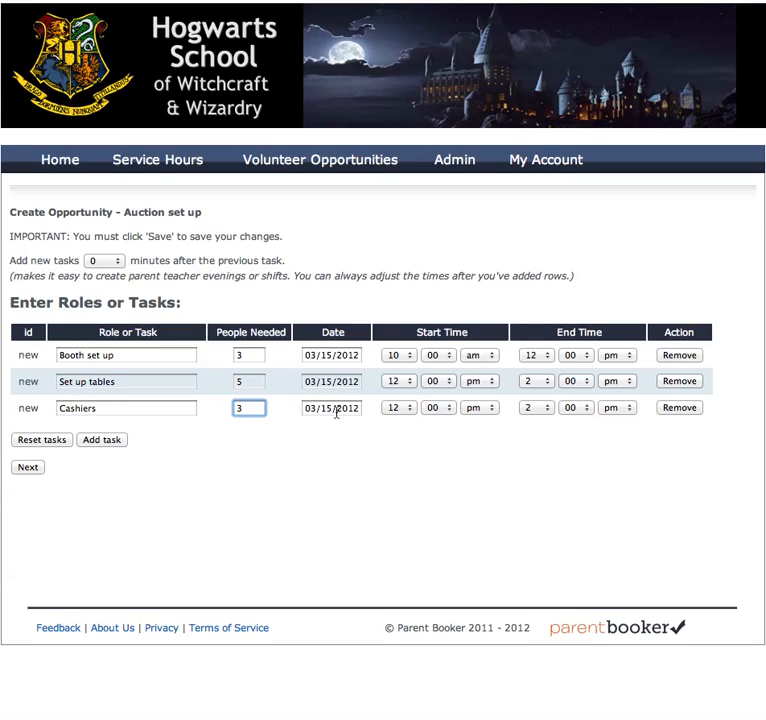
click(398, 408)
click(405, 357)
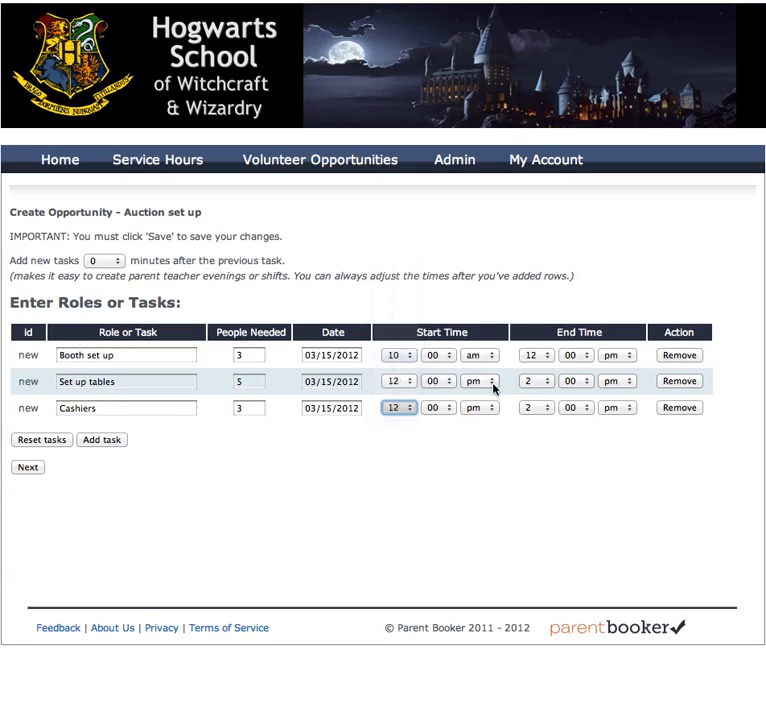
click(537, 410)
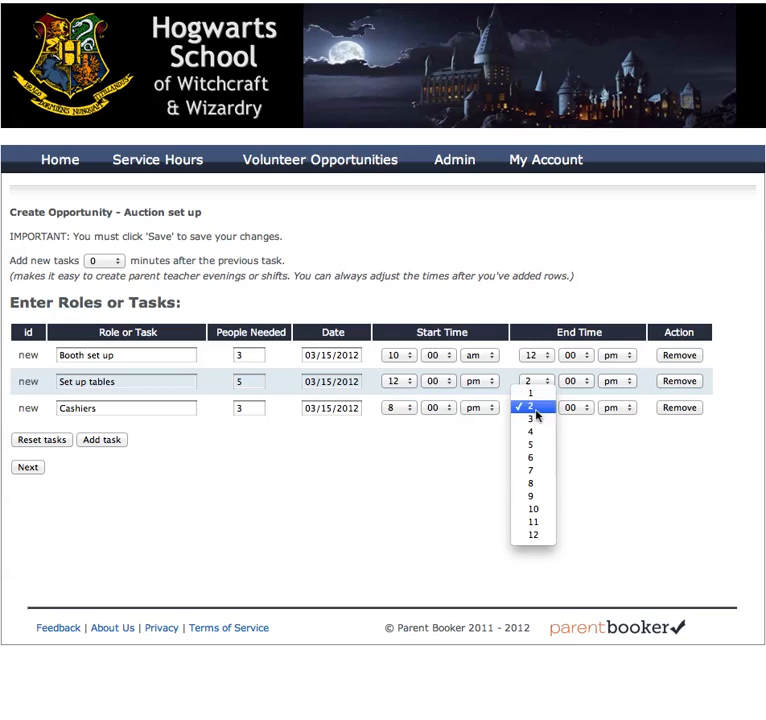
click(539, 509)
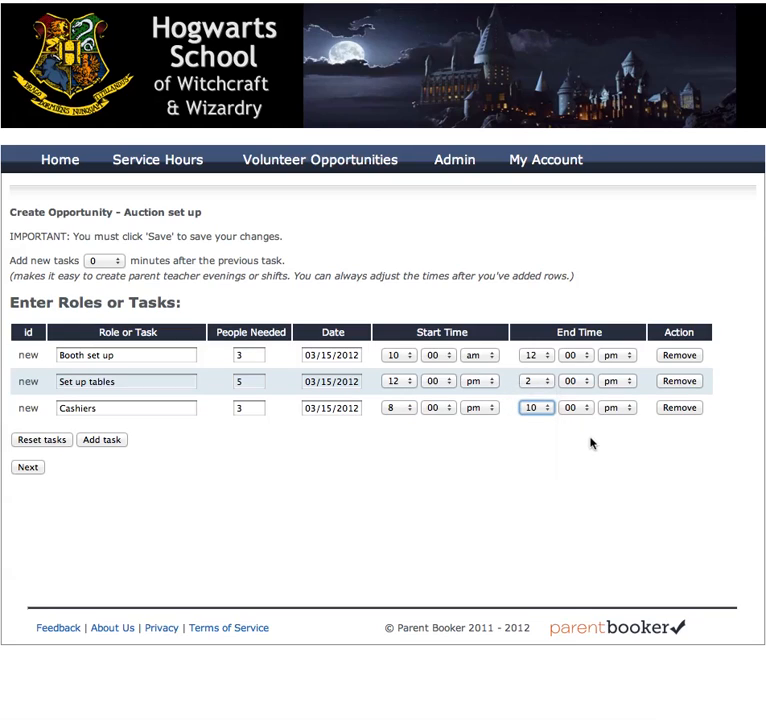
Step: Add a Checkout task for 3 people, 10 pm to 11 pm
click(102, 440)
click(120, 434)
text(Checkout)
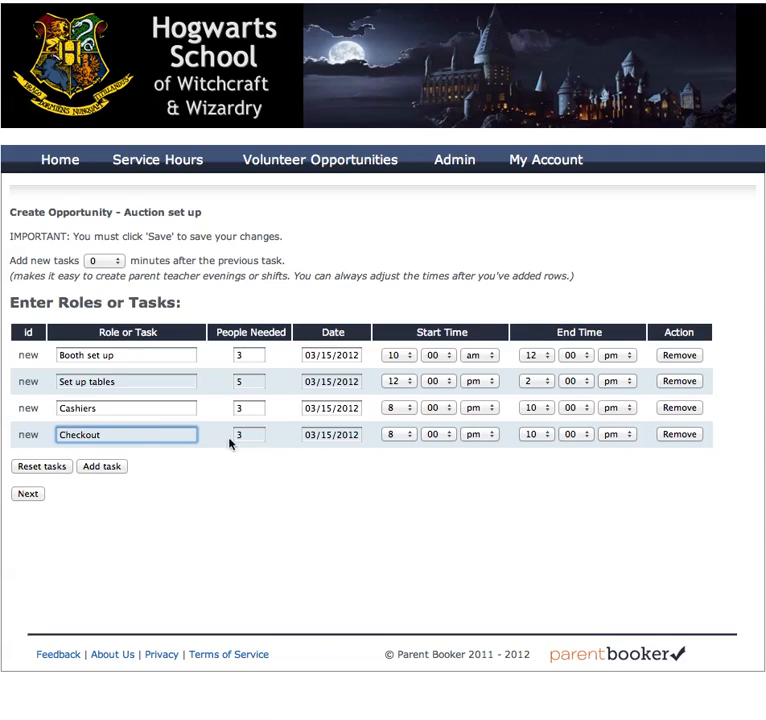
click(397, 441)
click(398, 413)
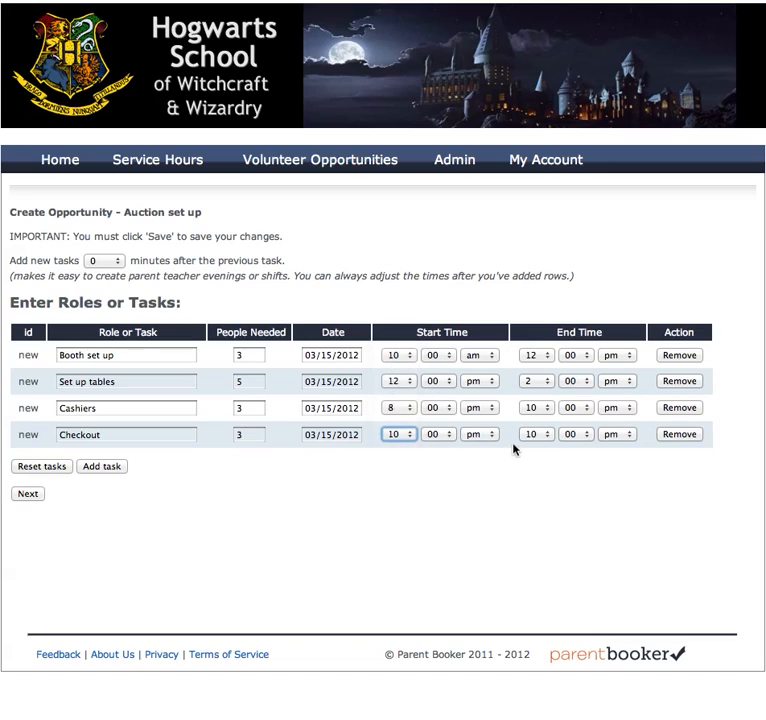
click(531, 438)
click(532, 448)
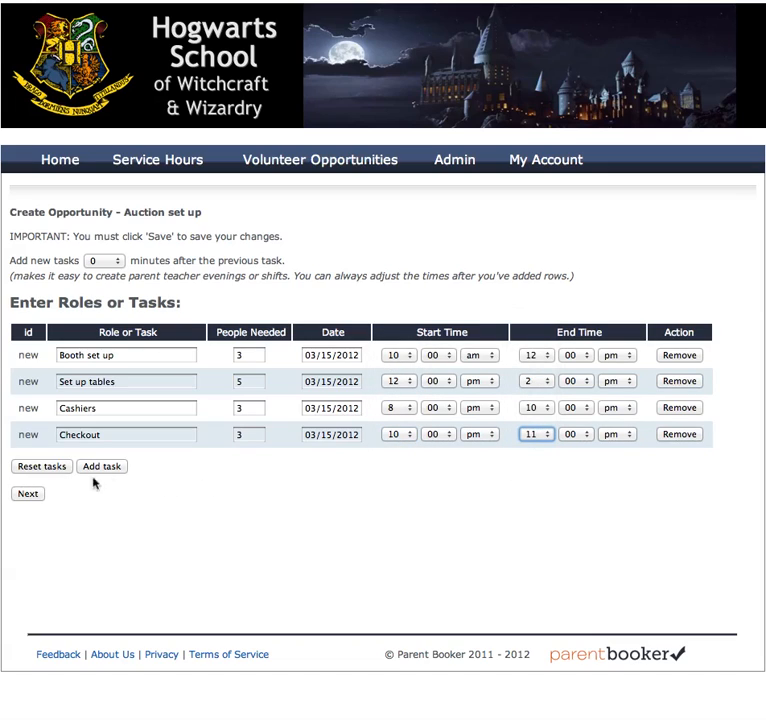
click(31, 496)
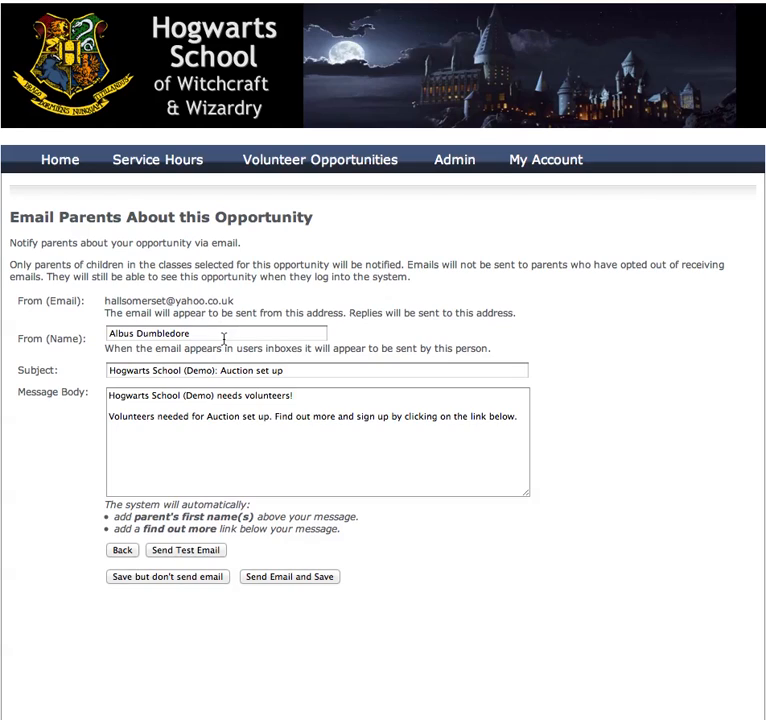
Step: Append 'needs volunteers' to the email subject after 'Auction set up'
click(220, 335)
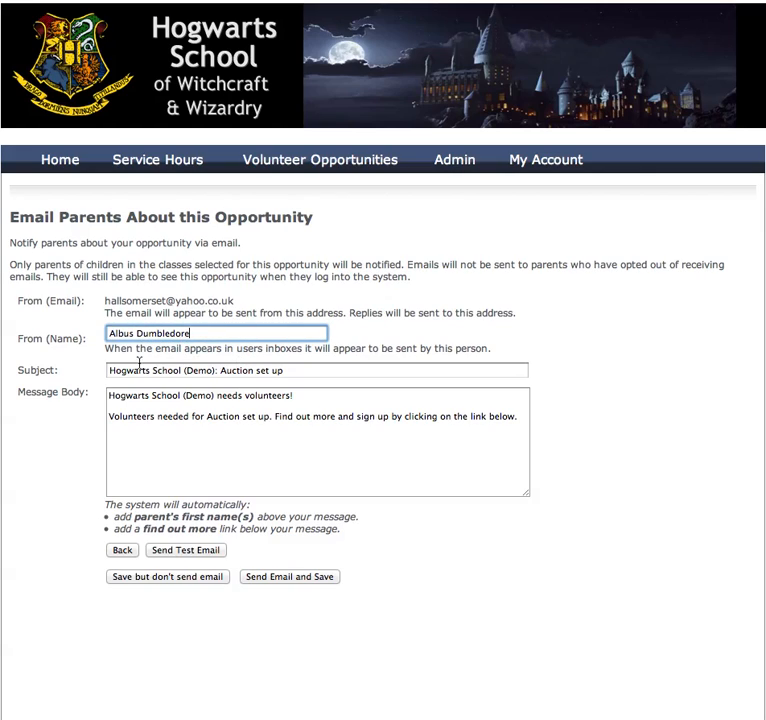
click(301, 372)
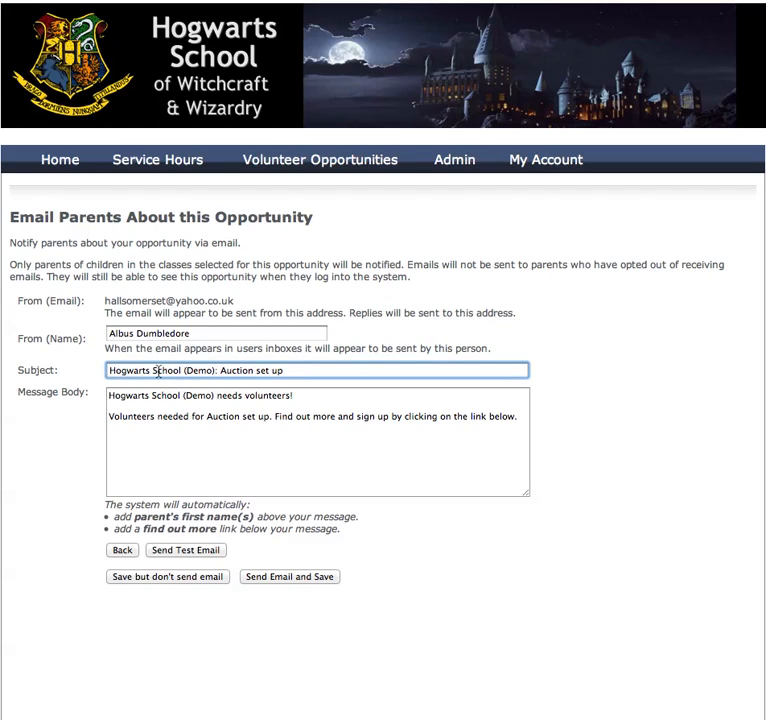
click(291, 373)
text(needs volunteers)
click(289, 451)
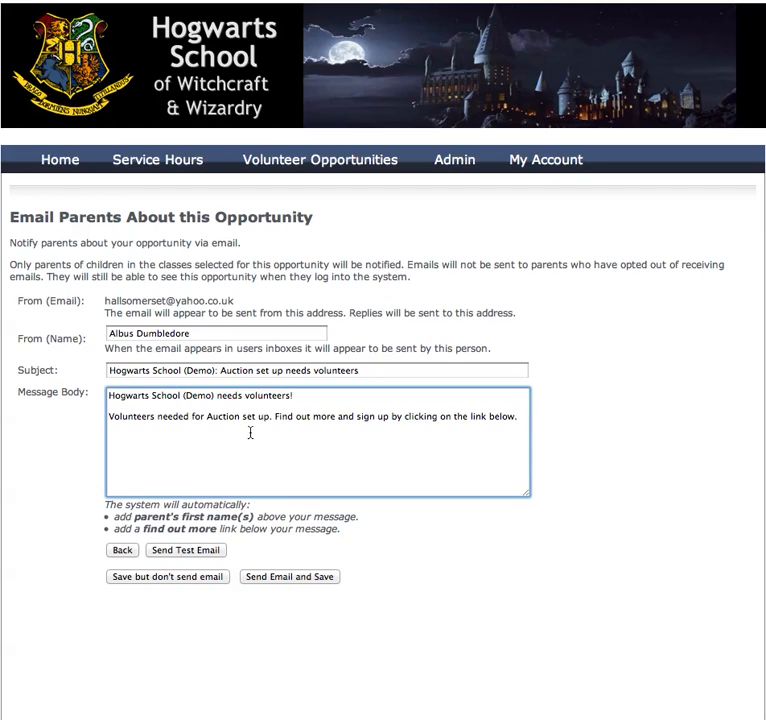
Step: Send a test copy of the parent volunteer email to the sender's own address
click(191, 558)
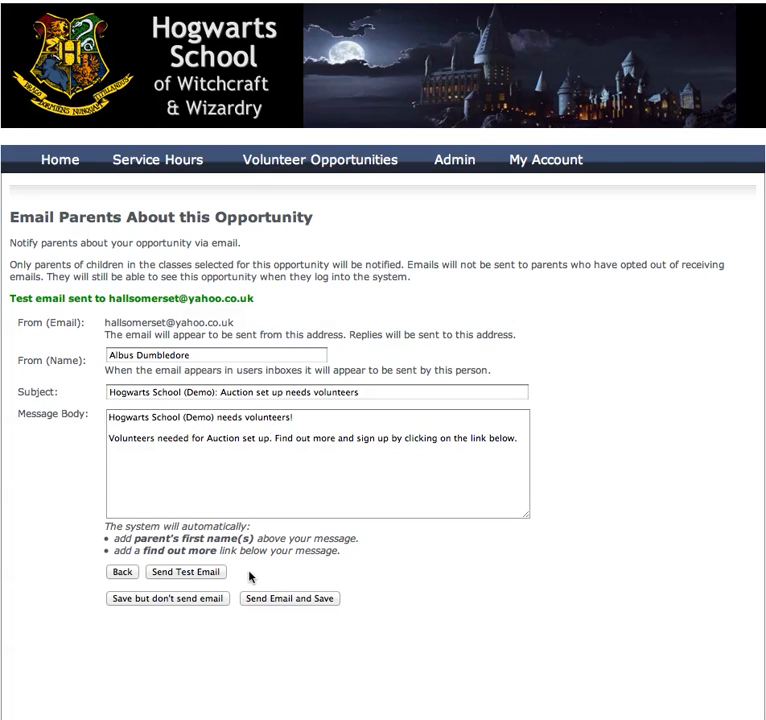
Step: Save Auction set up without emailing parents, then view Dragon taming's January 2012 sign-up calendar
click(147, 599)
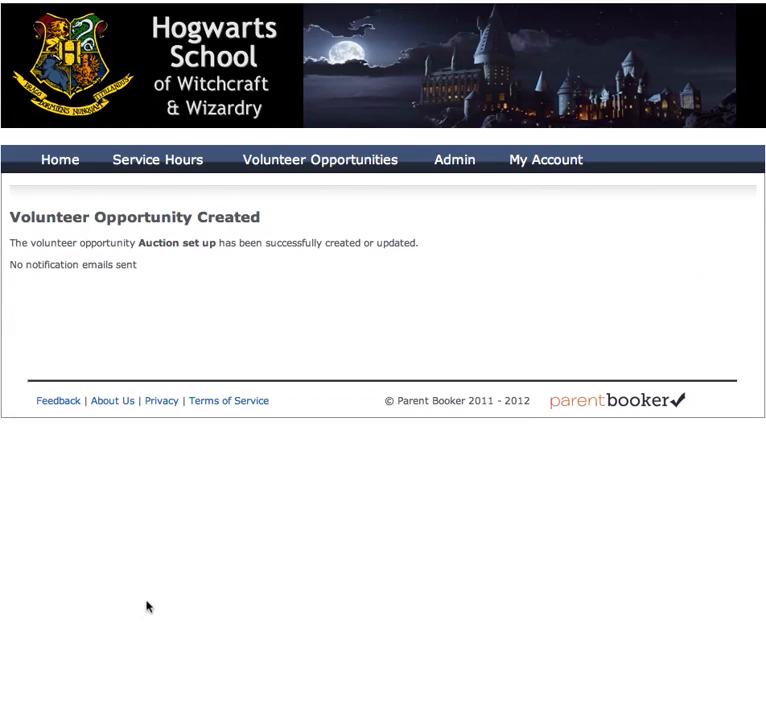
click(57, 166)
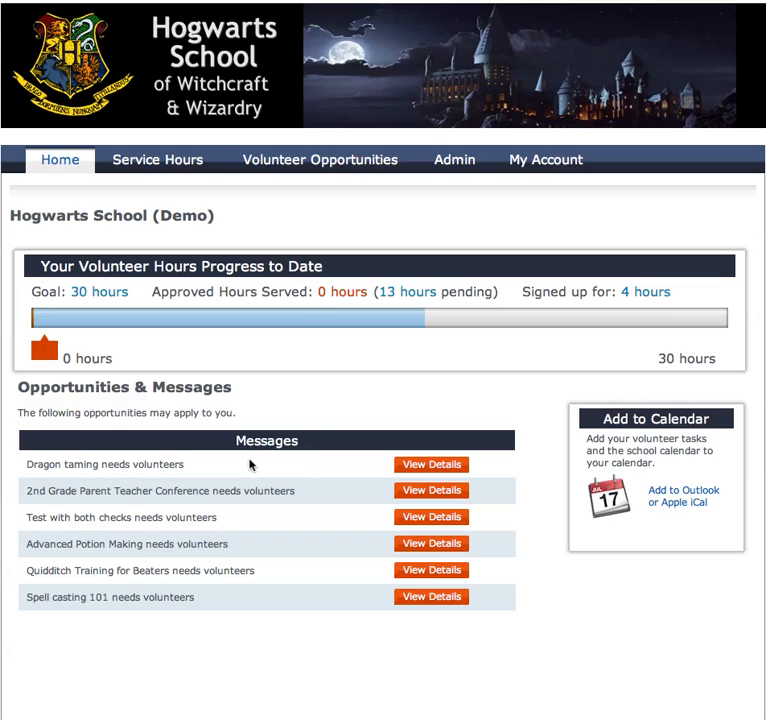
click(410, 473)
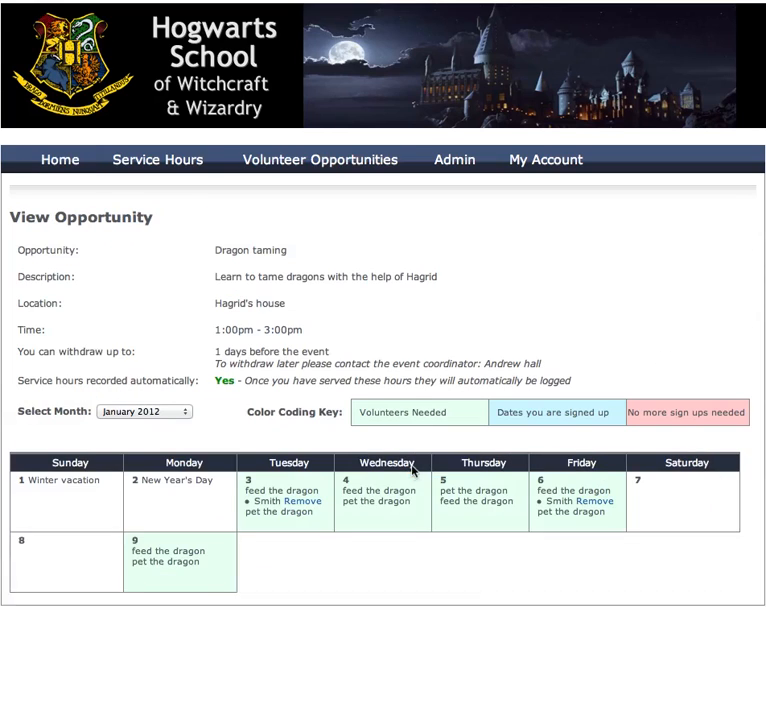
scroll(386, 463, down, 3)
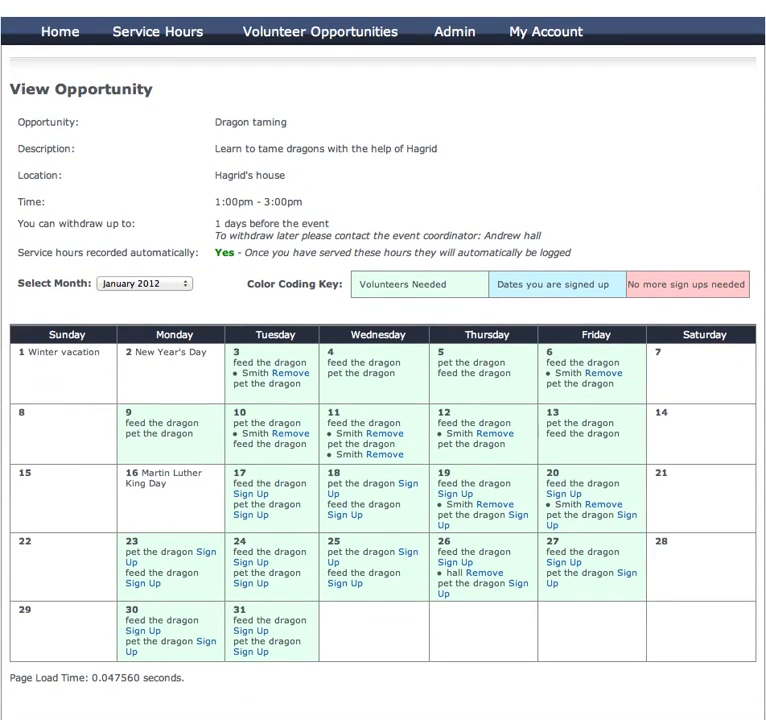